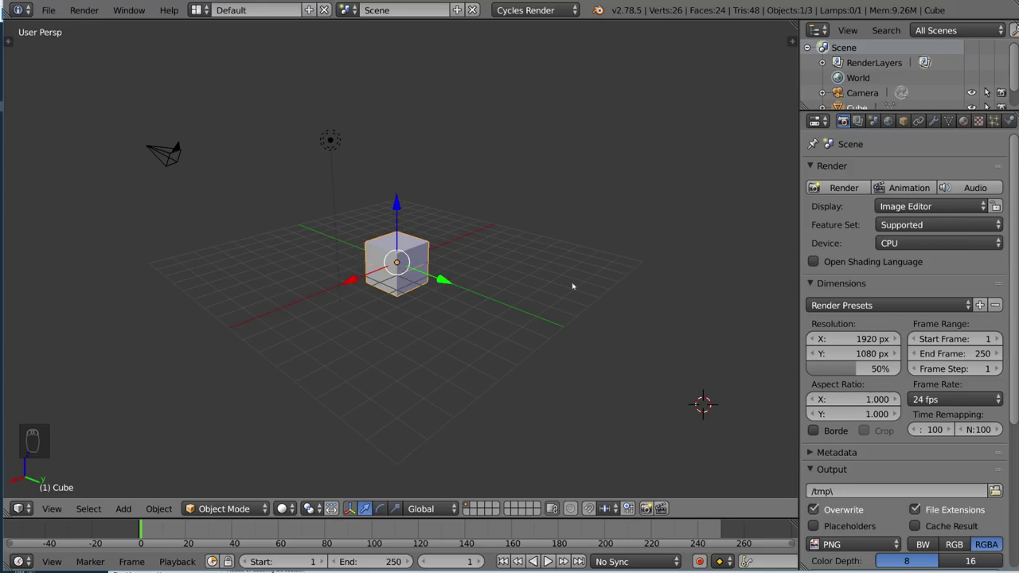
- Enter Edit Mode on the cube, select a vertical edge loop and switch to wireframe display
scroll(435, 322, "up", 5)
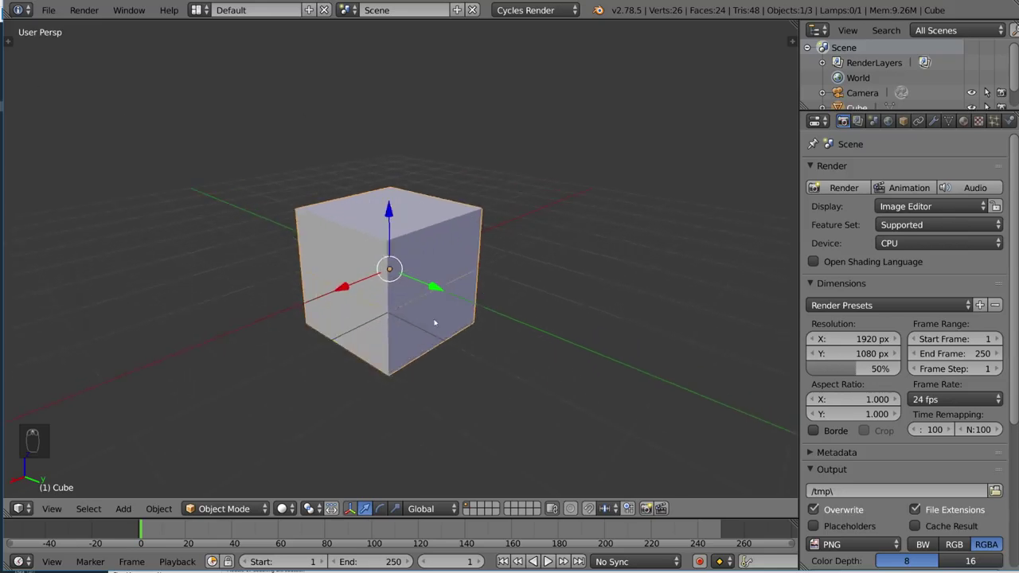
key("Tab")
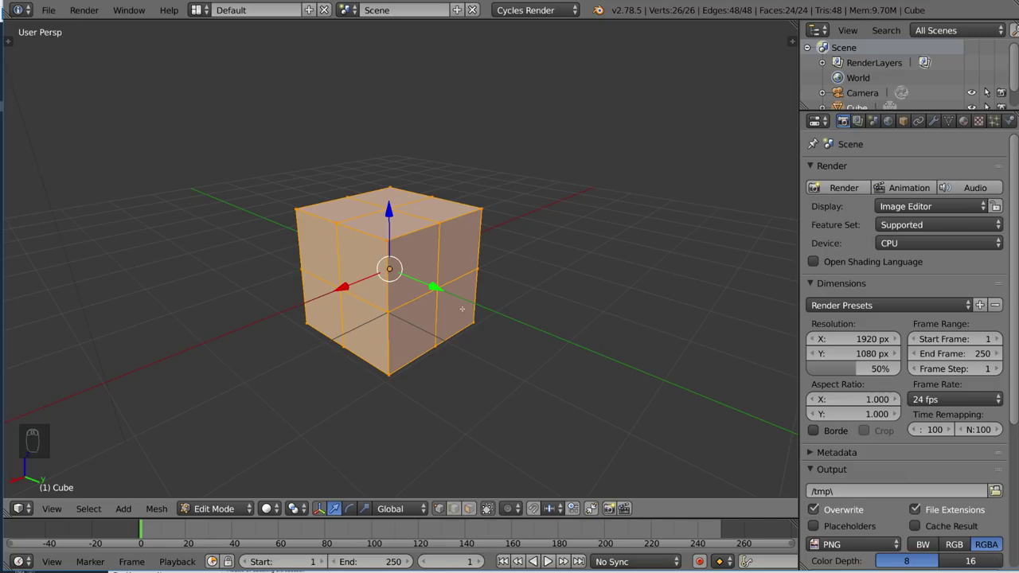
middle_click_drag(460, 307, 541, 293)
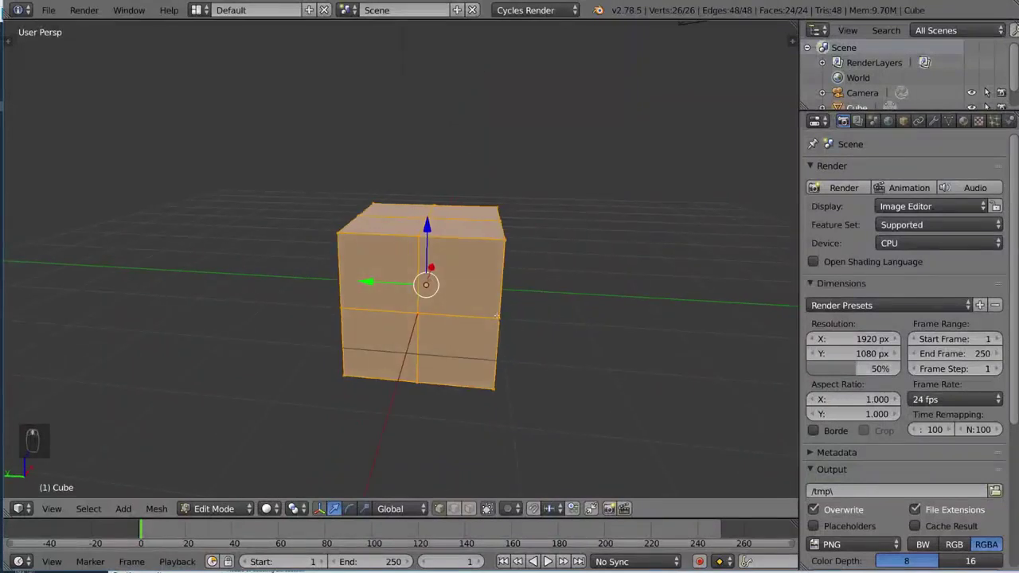
right_click(419, 301, "alt")
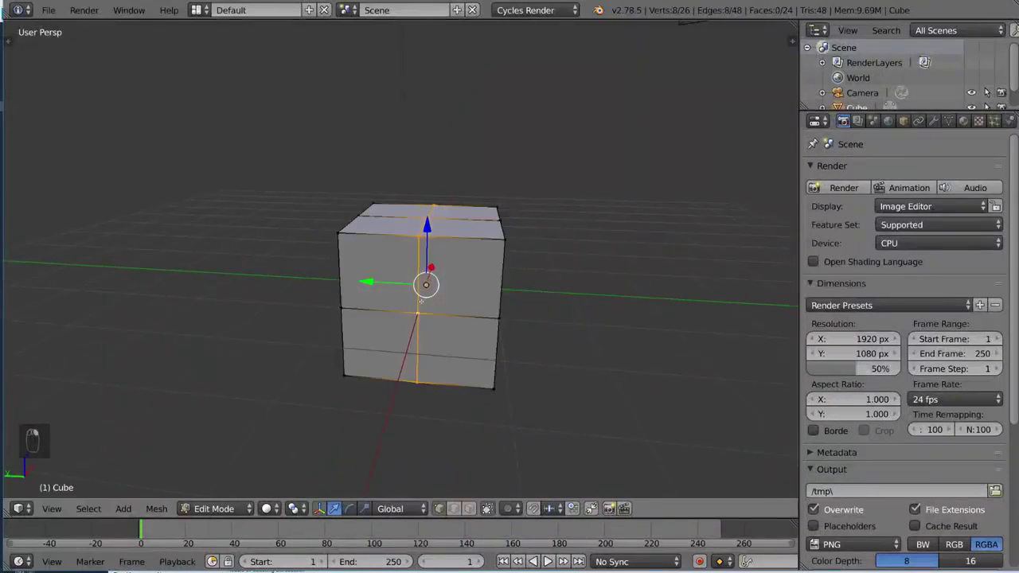
mouse_move(502, 303)
middle_mouse_down()
mouse_move(533, 322)
mouse_move(552, 316)
mouse_move(454, 307)
mouse_move(466, 297)
mouse_move(466, 321)
mouse_move(497, 298)
mouse_move(491, 316)
mouse_move(491, 295)
mouse_move(502, 327)
mouse_move(531, 346)
mouse_move(455, 315)
mouse_move(421, 323)
middle_mouse_up()
key("z")
- Select the horizontal middle and front vertical edge loops, then a corner vertex, ending on a frontal view
scroll(455, 315, "up", 2)
scroll(422, 322, "up", 1)
right_click(422, 319, "alt")
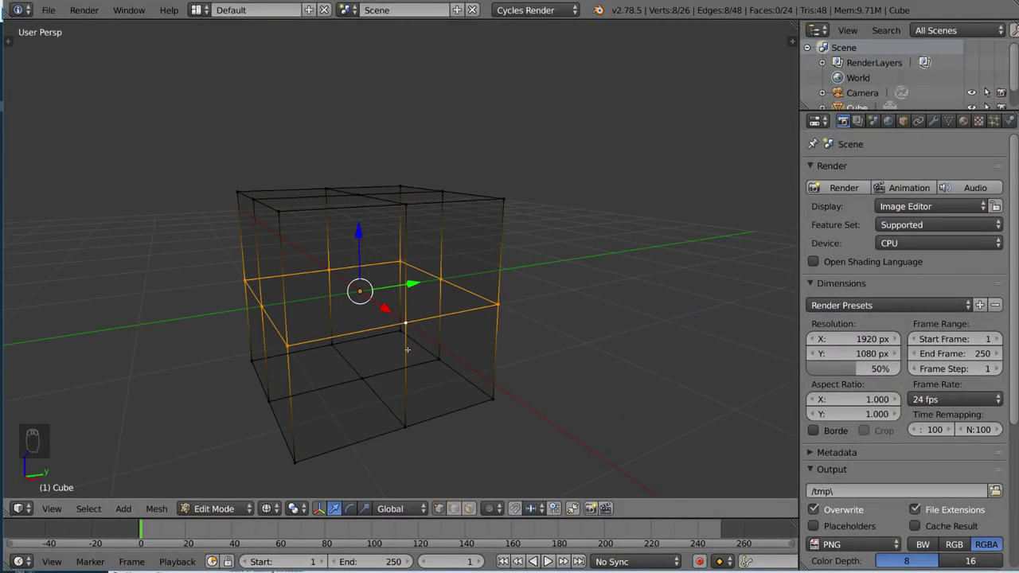
right_click(406, 350, "alt")
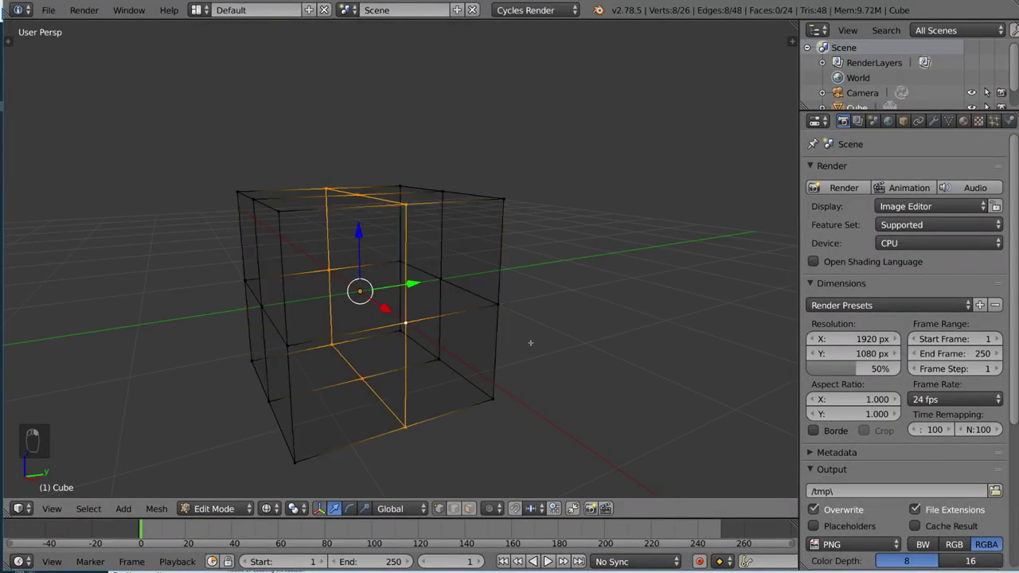
middle_click_drag(324, 385, 509, 302)
right_click(510, 293)
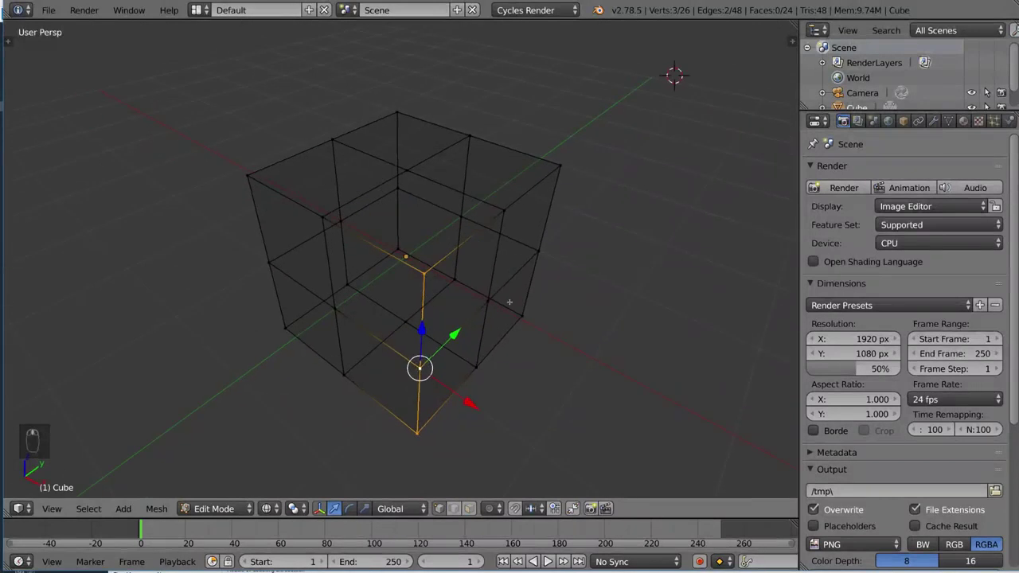
middle_click_drag(477, 254, 564, 247)
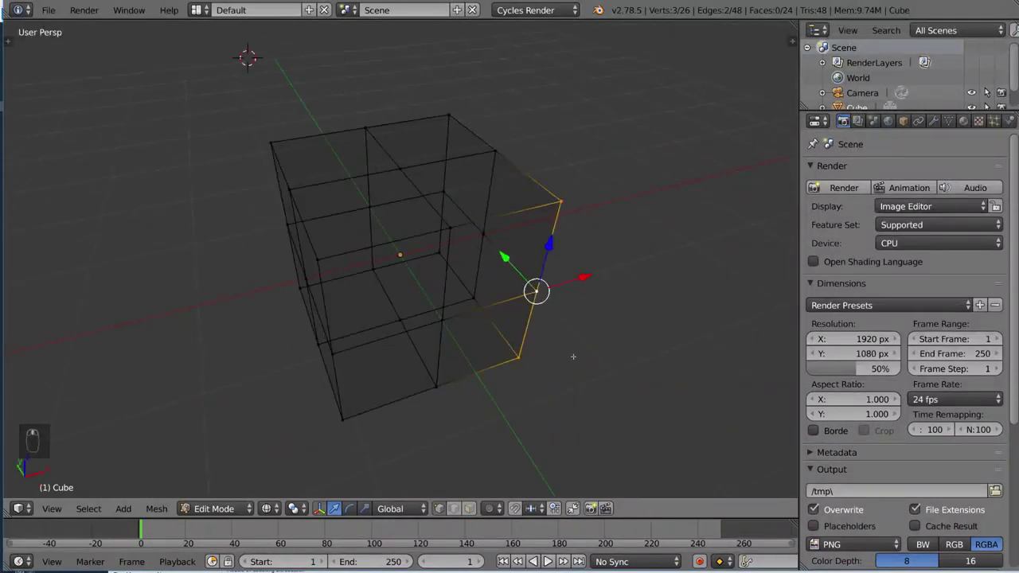
middle_click_drag(546, 300, 546, 267)
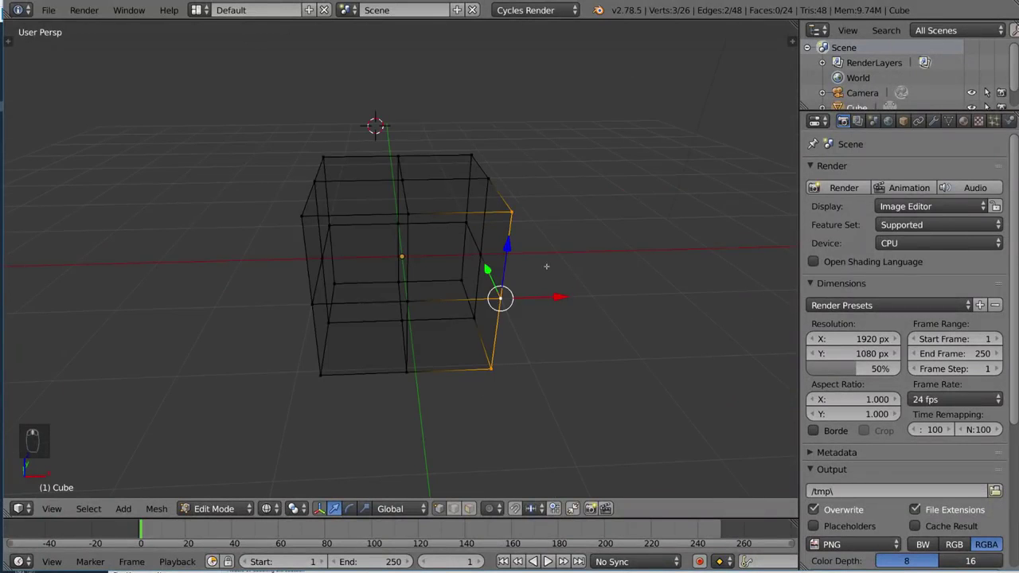
- Select the cube's middle vertical edge loop
right_click(467, 184, "alt")
middle_click_drag(470, 187, 508, 230)
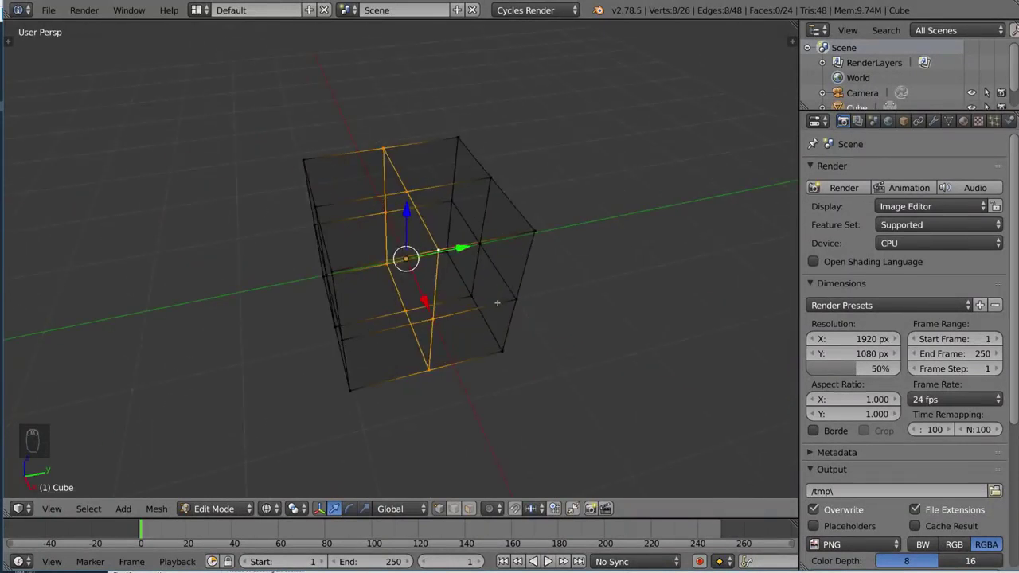
mouse_move(495, 302)
middle_mouse_down()
mouse_move(503, 285)
mouse_move(490, 287)
middle_mouse_up()
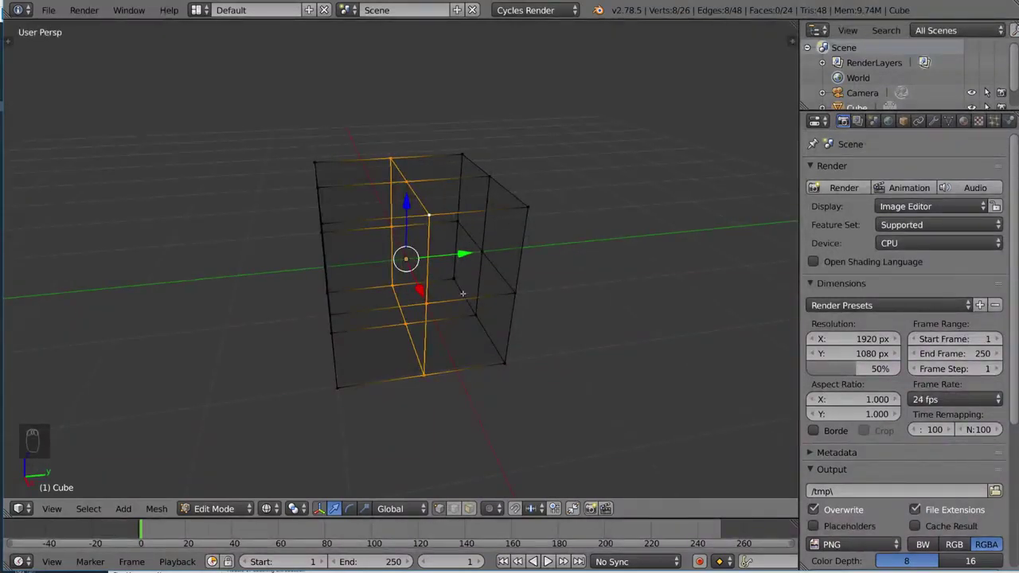
mouse_move(462, 294)
middle_mouse_down()
mouse_move(477, 295)
mouse_move(456, 312)
middle_mouse_up()
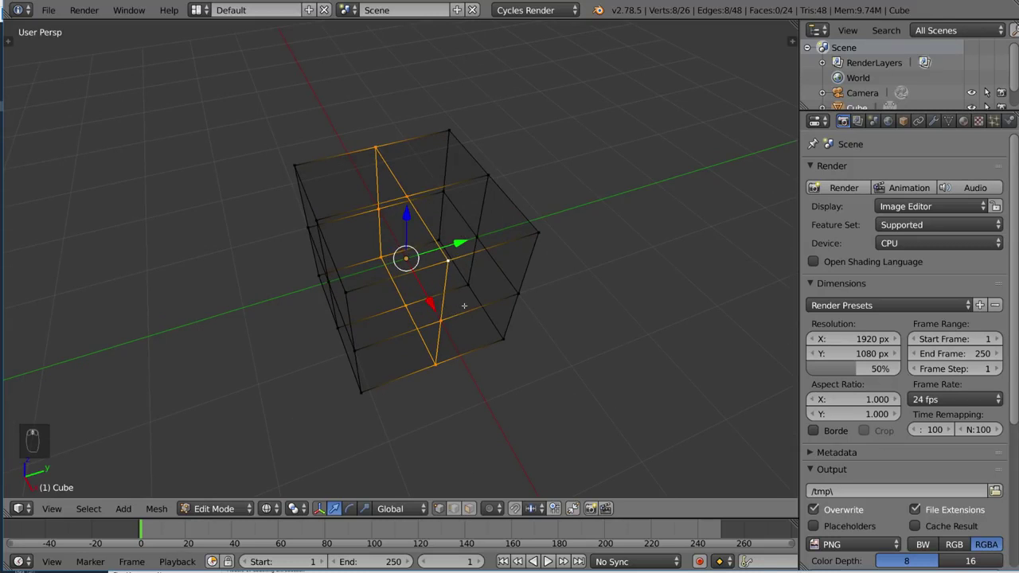
- Edge-slide the selected loop off-centre, confirm it, and begin a second slide
key("g")
key("g")
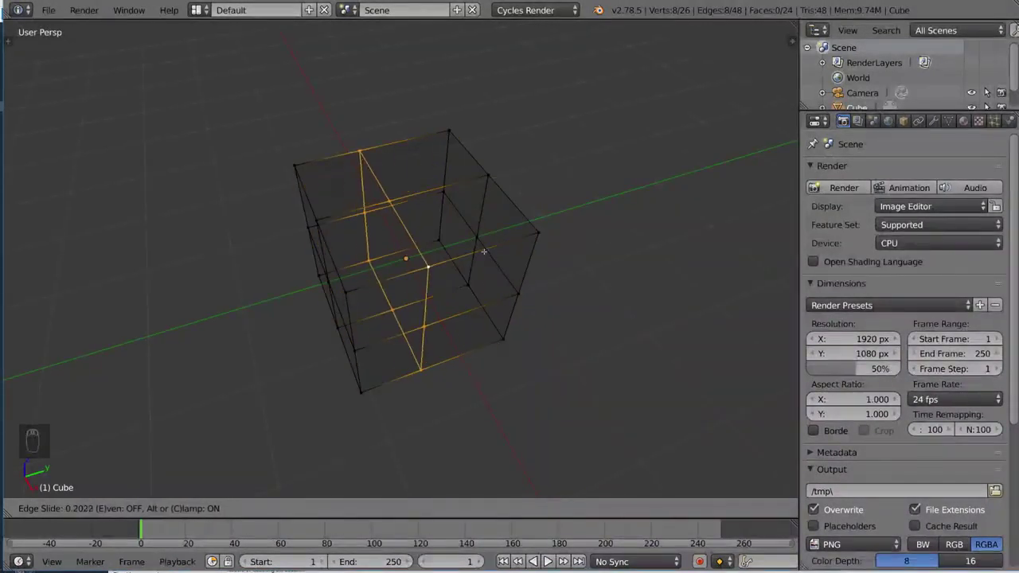
left_click(632, 304)
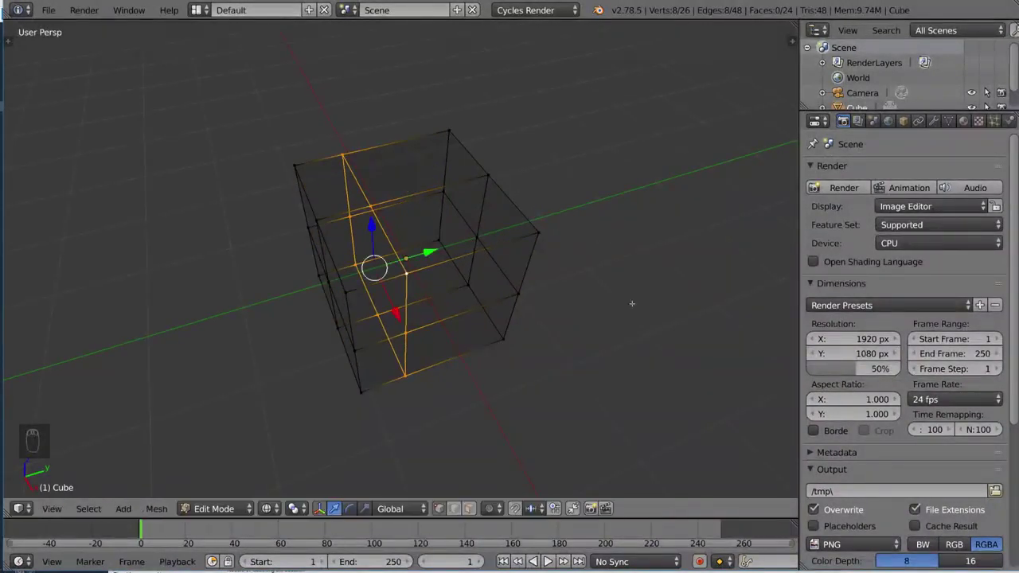
middle_click_drag(632, 303, 538, 220)
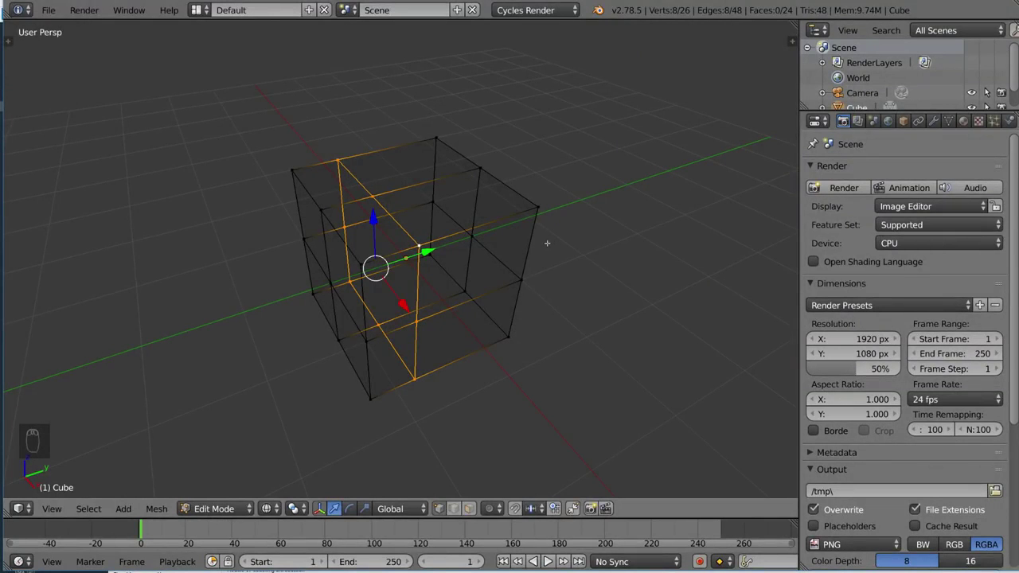
key("g")
key("g")
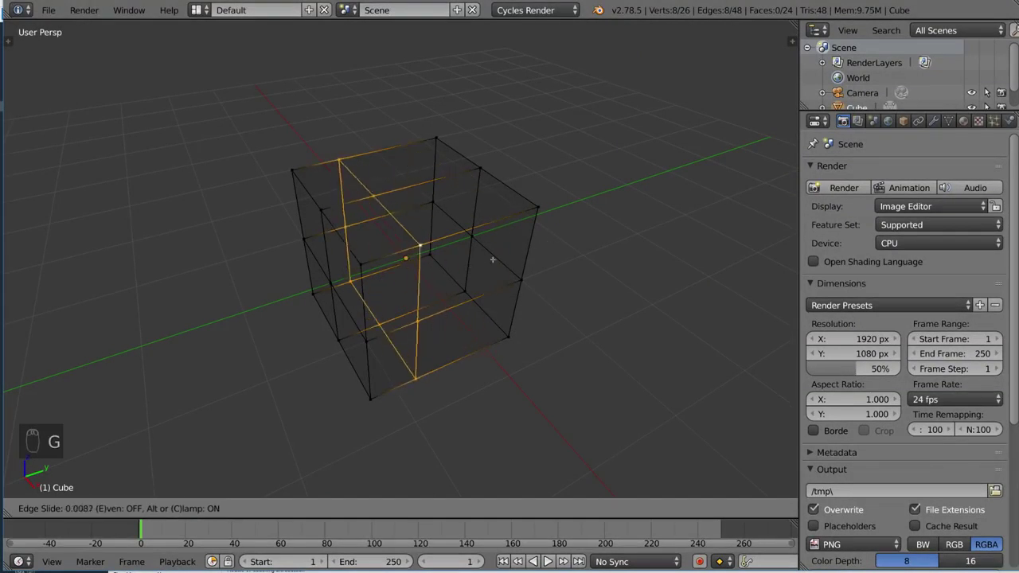
- Confirm the second slide, then re-enter Edit Mode and select the cube's right vertical edge
left_click(359, 299)
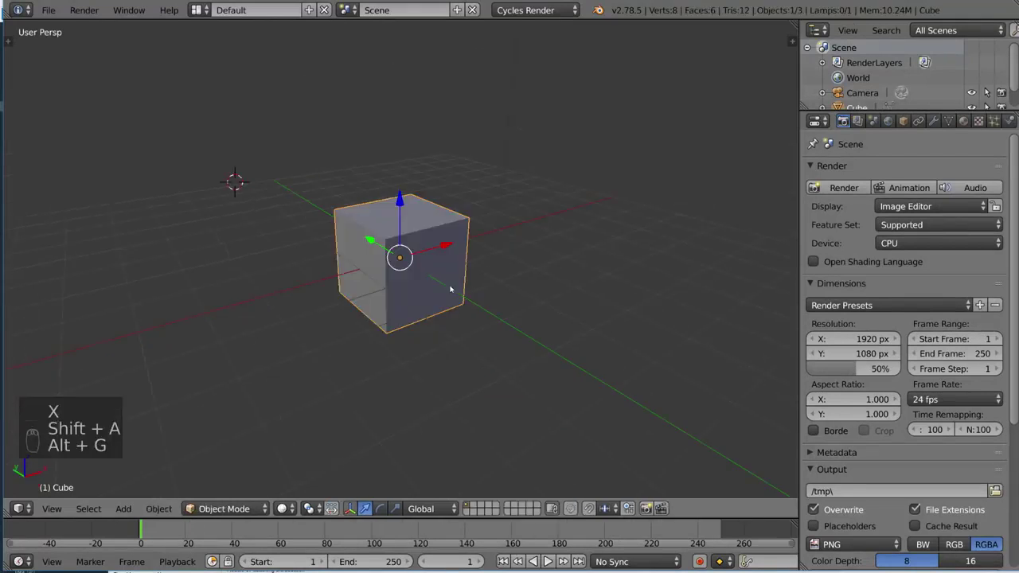
middle_click_drag(454, 289, 478, 284)
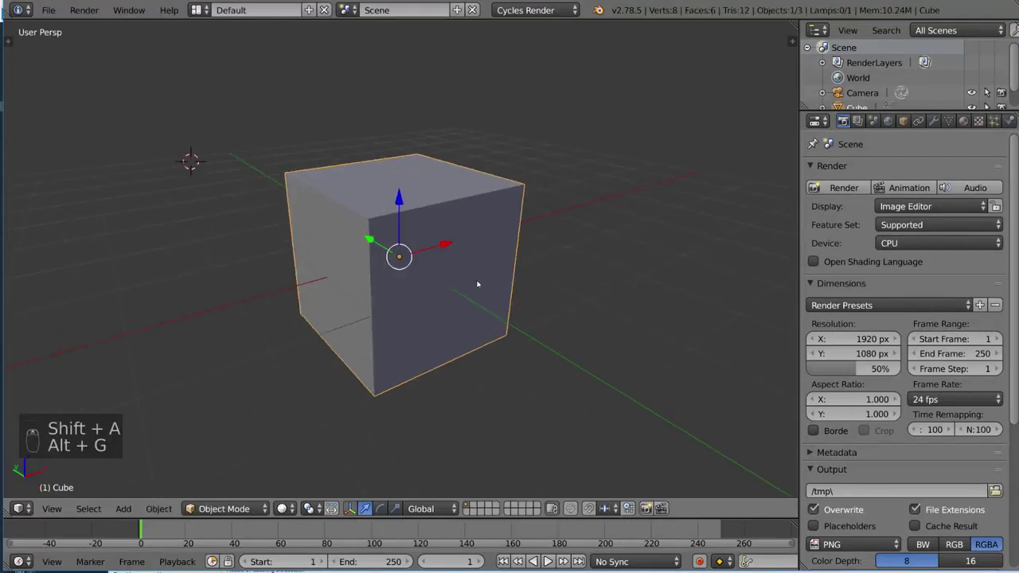
key("Tab")
middle_click_drag(546, 282, 617, 290)
right_click(514, 240)
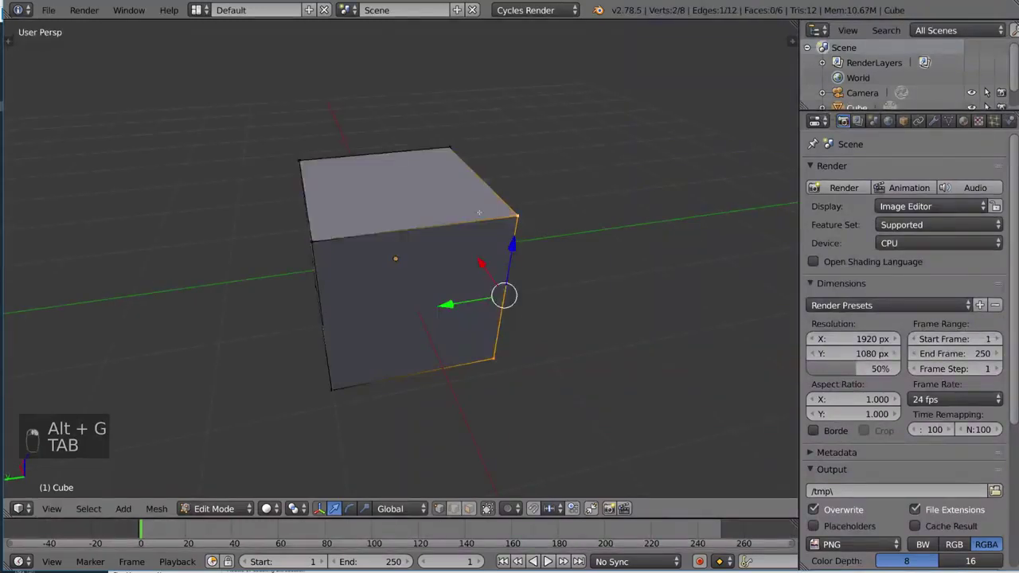
middle_click_drag(514, 240, 307, 236)
- Show the plain 8-vertex cube as a wireframe with everything deselected
scroll(486, 275, "down", 3)
key("z")
key("a")
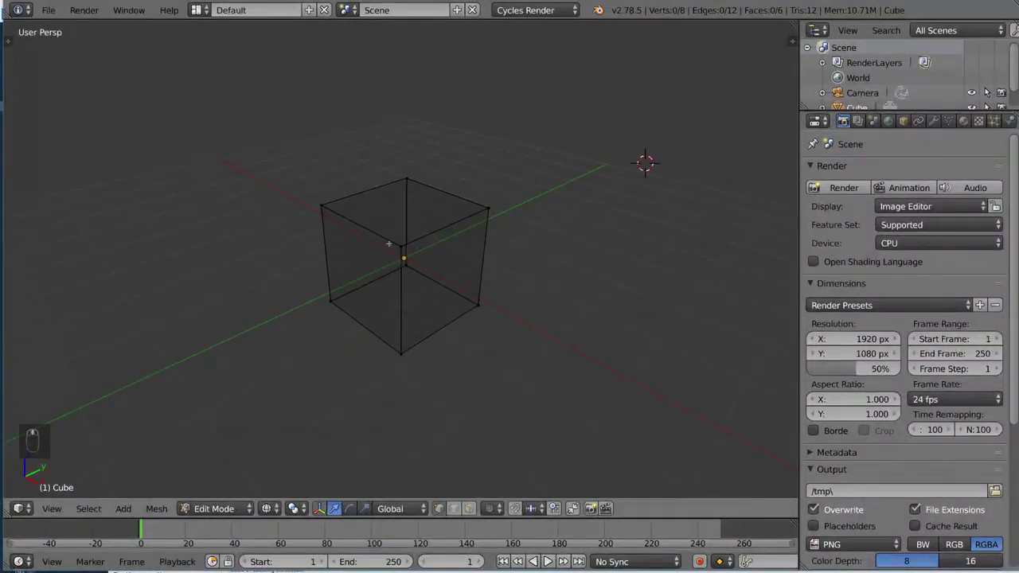
middle_click_drag(461, 239, 441, 240)
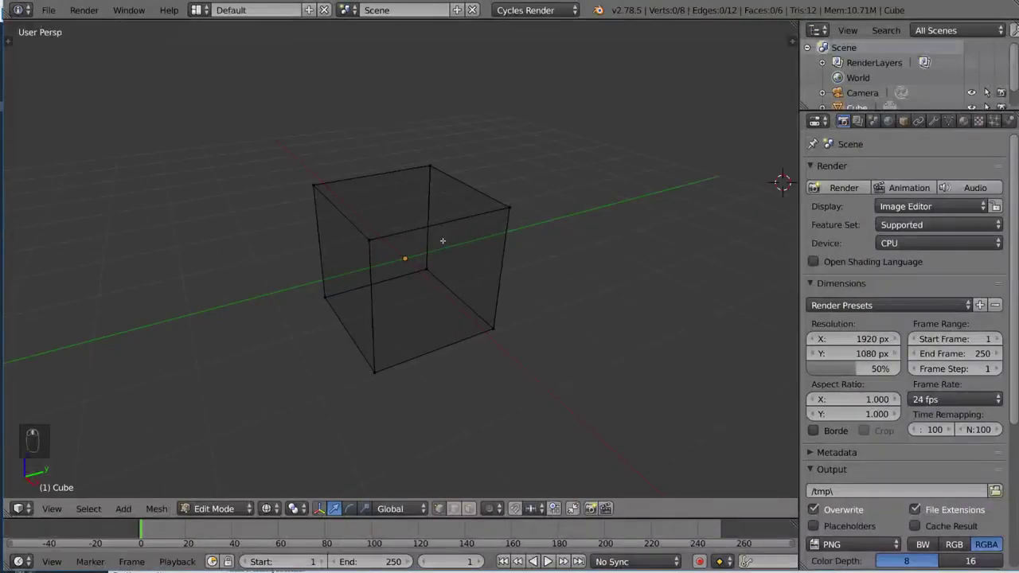
scroll(441, 241, "up", 3)
scroll(441, 240, "down", 2)
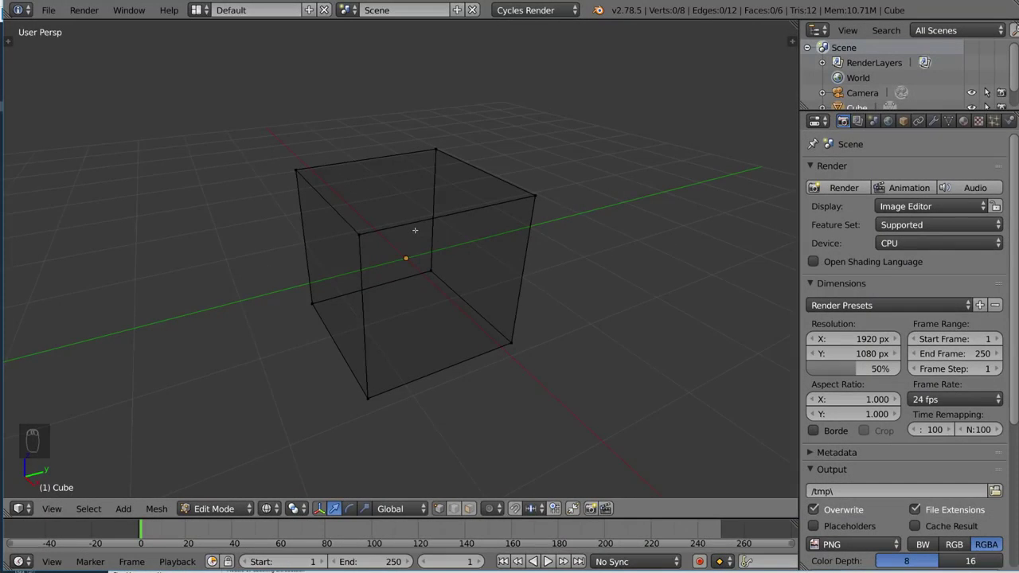
- Loop-cut a vertical ring through the cube's middle with Ctrl+R and fix it slid off-centre
key("ctrl+r")
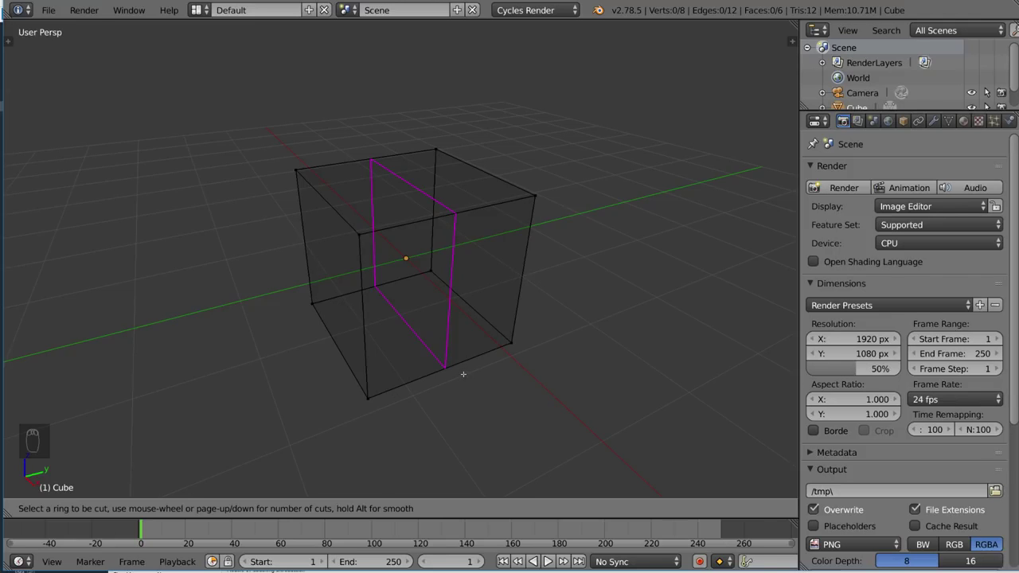
left_click(463, 373)
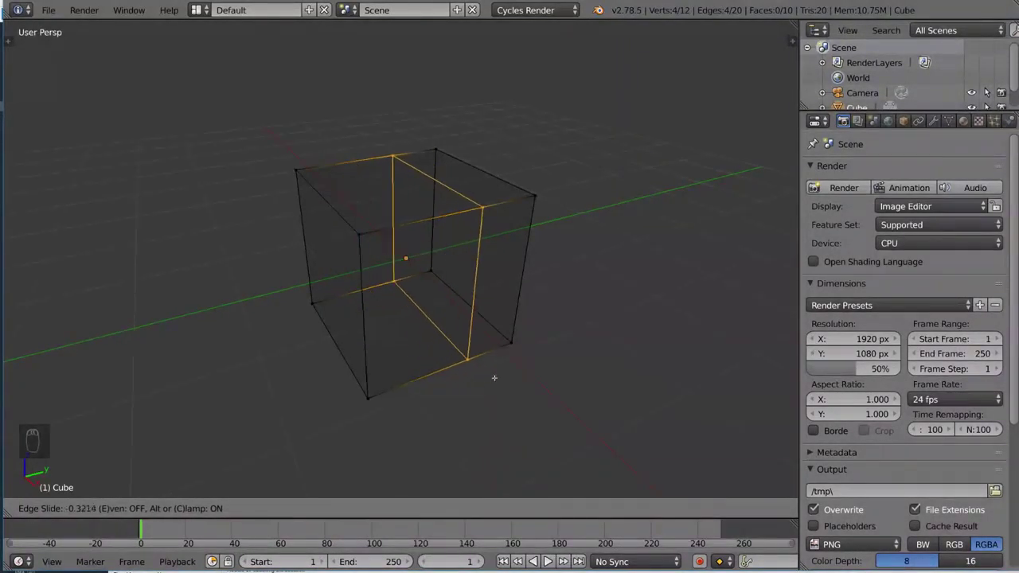
left_click(428, 382)
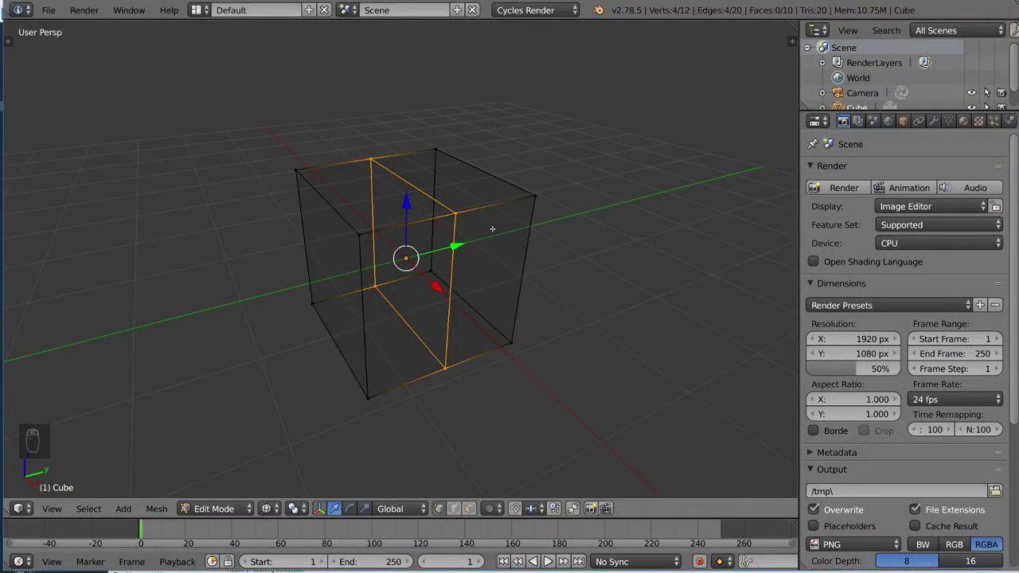
- Add four horizontal loop cuts, sliding two toward the top and two toward the bottom
key("ctrl+r")
left_click(529, 268)
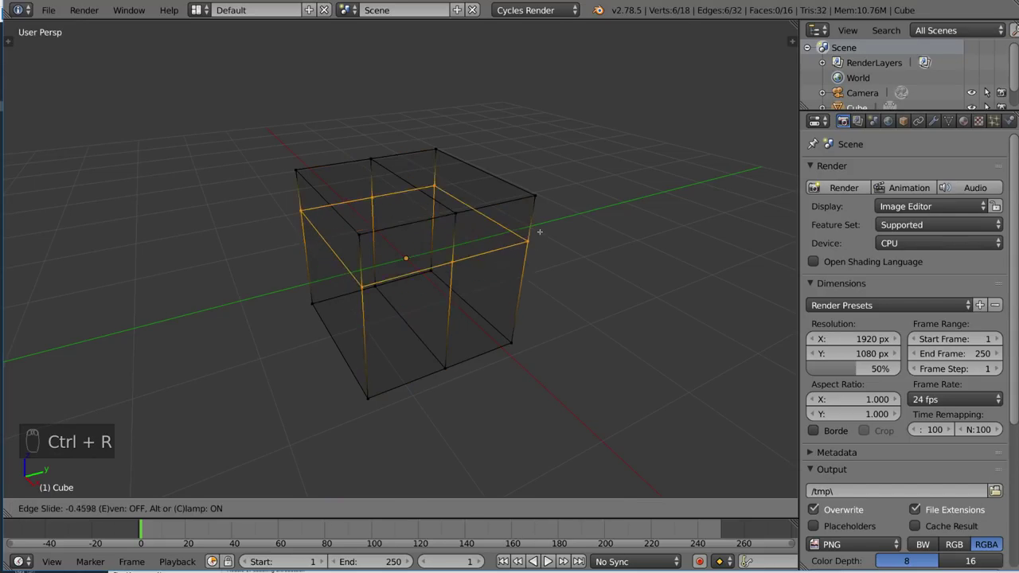
left_click(546, 209)
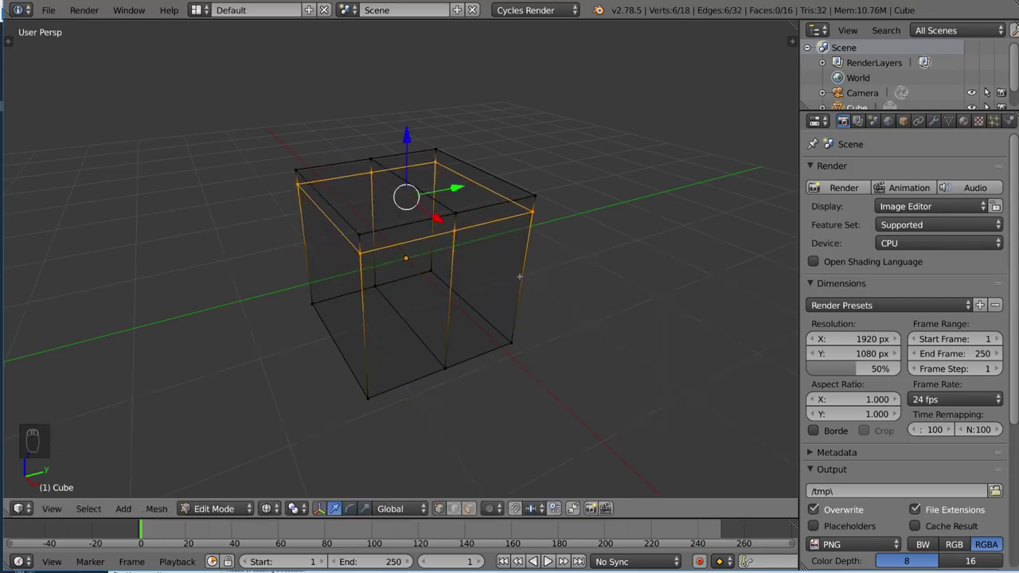
key("ctrl+r")
left_click(530, 277)
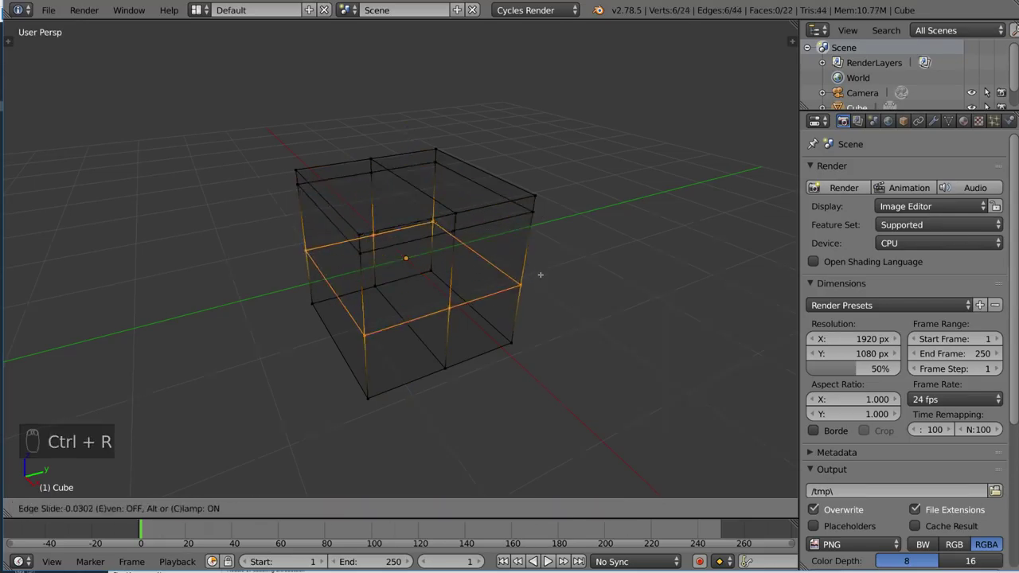
left_click(557, 283)
key("ctrl+r")
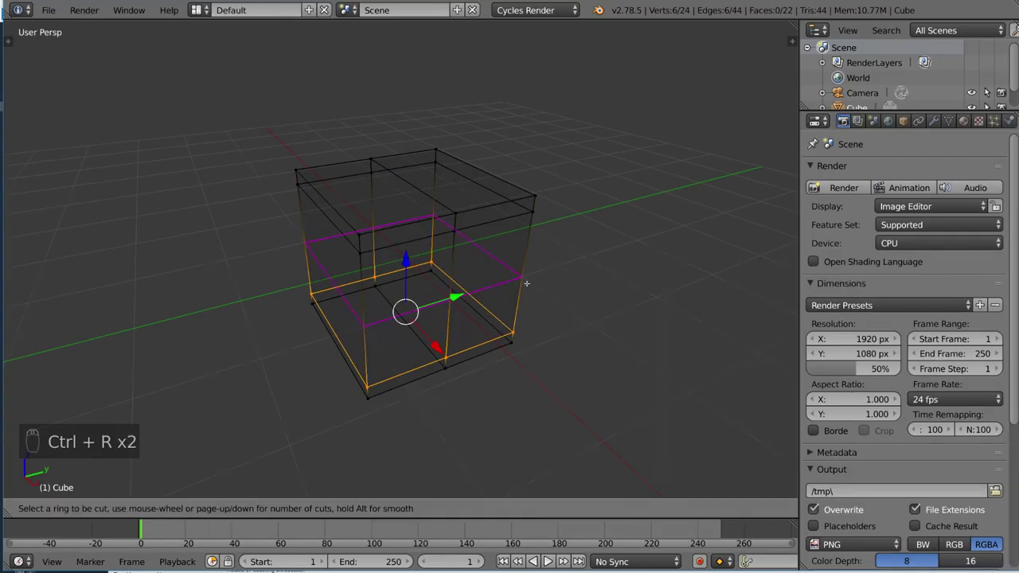
left_click(526, 284)
left_click(535, 334)
key("ctrl+r")
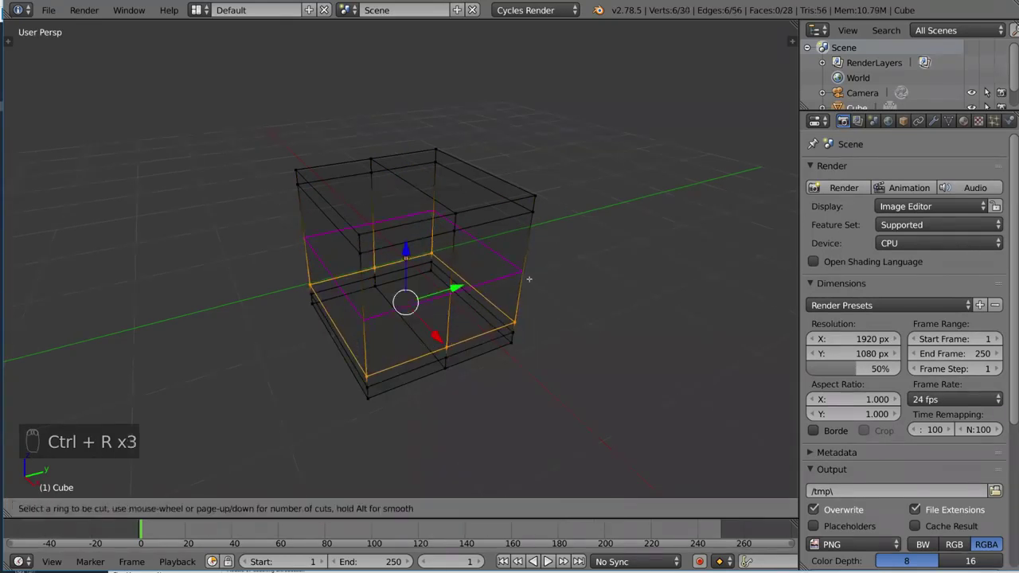
left_click(529, 274)
left_click(543, 233)
- Add two vertical loop cuts, one slid near the right face and one near the left face
key("ctrl+r")
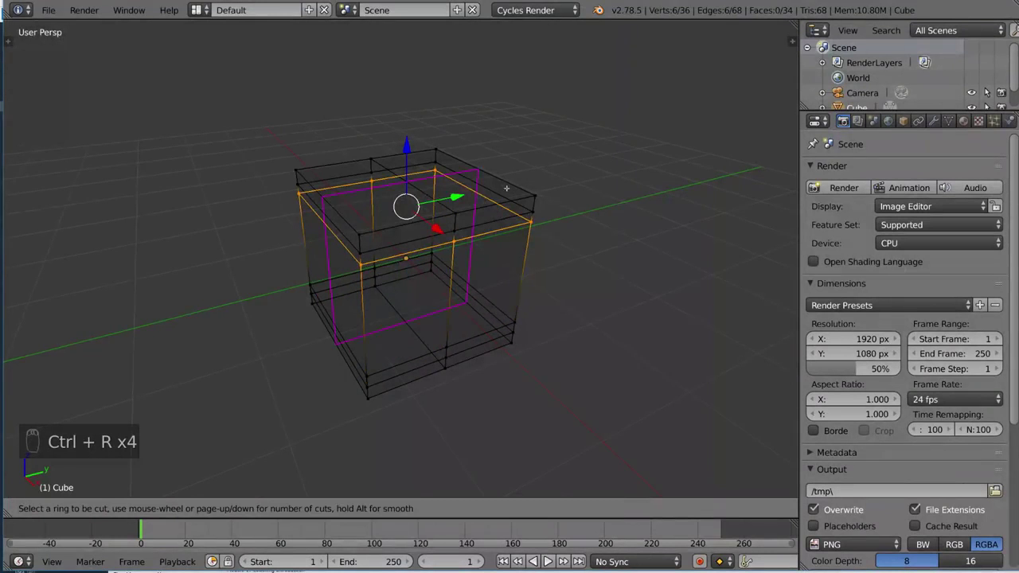
left_click(488, 209)
left_click(523, 205)
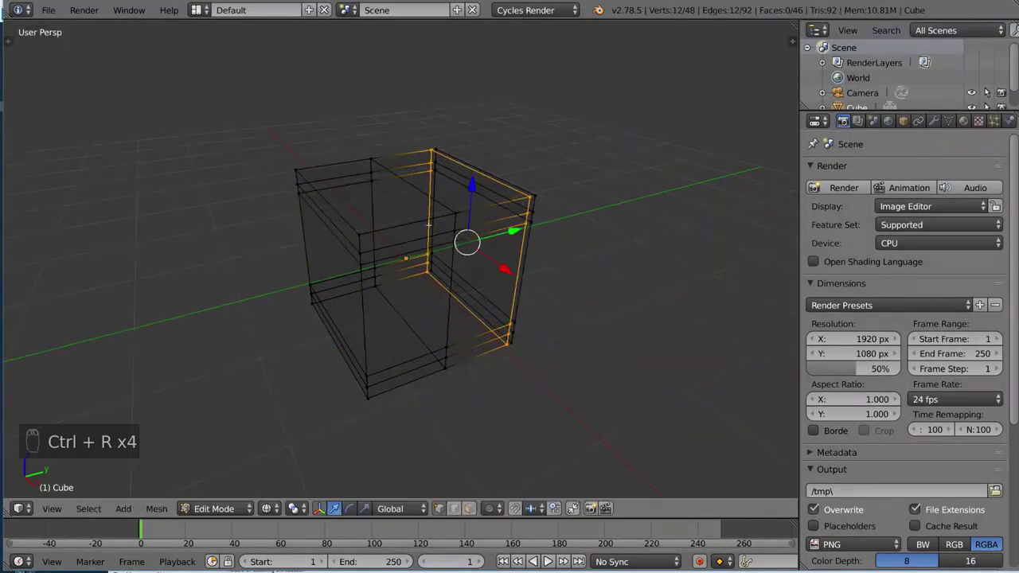
key("ctrl+r")
left_click(398, 231)
left_click(350, 246)
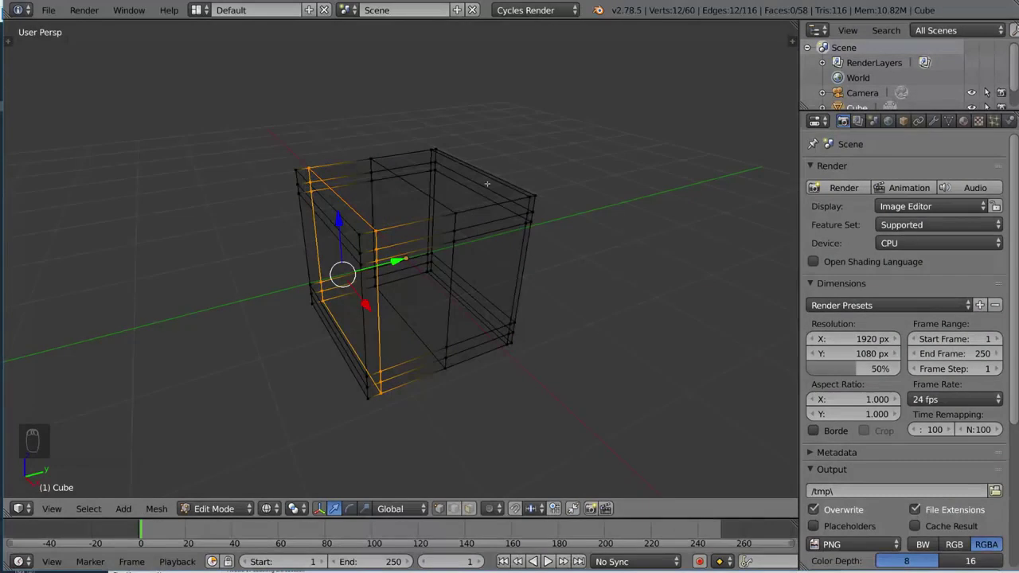
- Add a centred loop cut, then a horizontal middle loop slid slightly lower
mouse_move(451, 250)
middle_mouse_down()
mouse_move(451, 286)
mouse_move(467, 253)
middle_mouse_up()
key("ctrl+r")
left_click(468, 253)
right_click(600, 228)
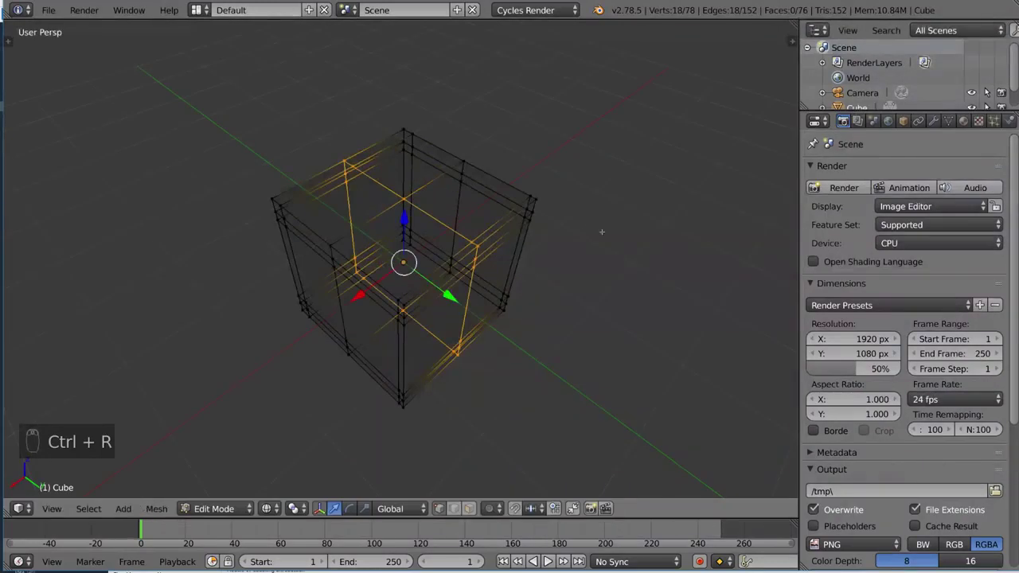
middle_click_drag(600, 227, 549, 251)
middle_click_drag(489, 214, 506, 263)
key("ctrl+r")
left_click(514, 263)
left_click(493, 278)
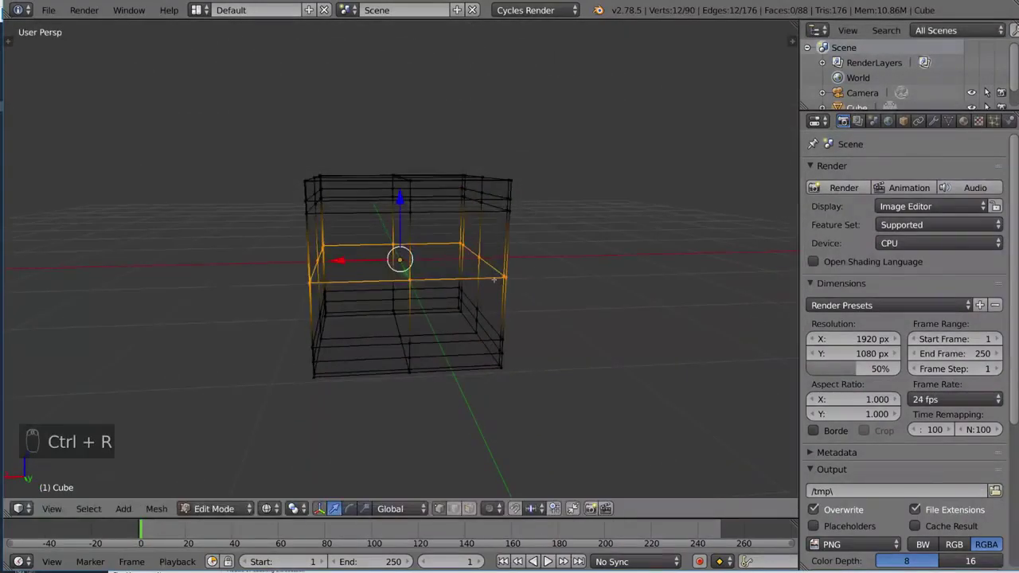